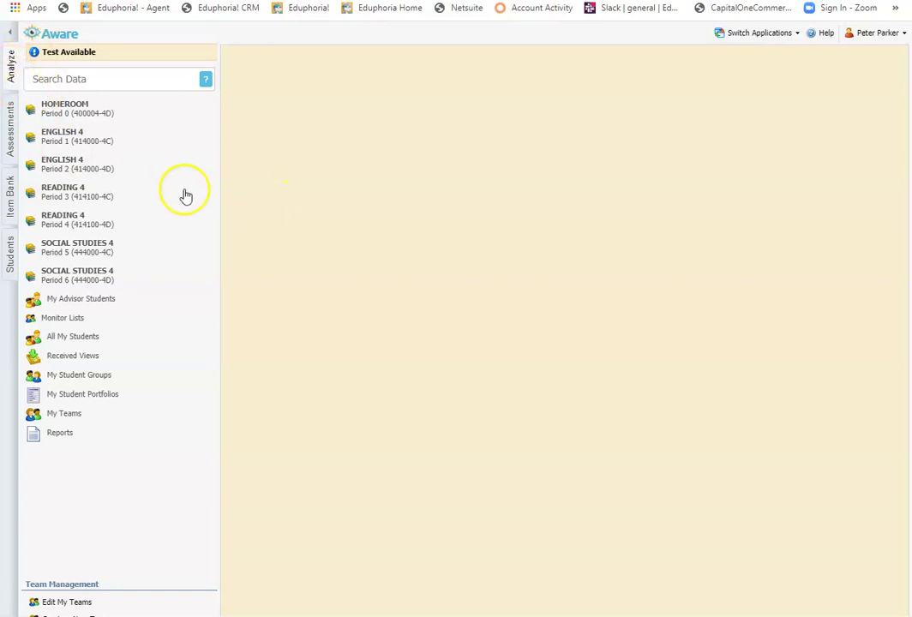
Step: Open the Test Available page listing My Teacher Tests and Team Tests for 37 students
left_click(82, 52)
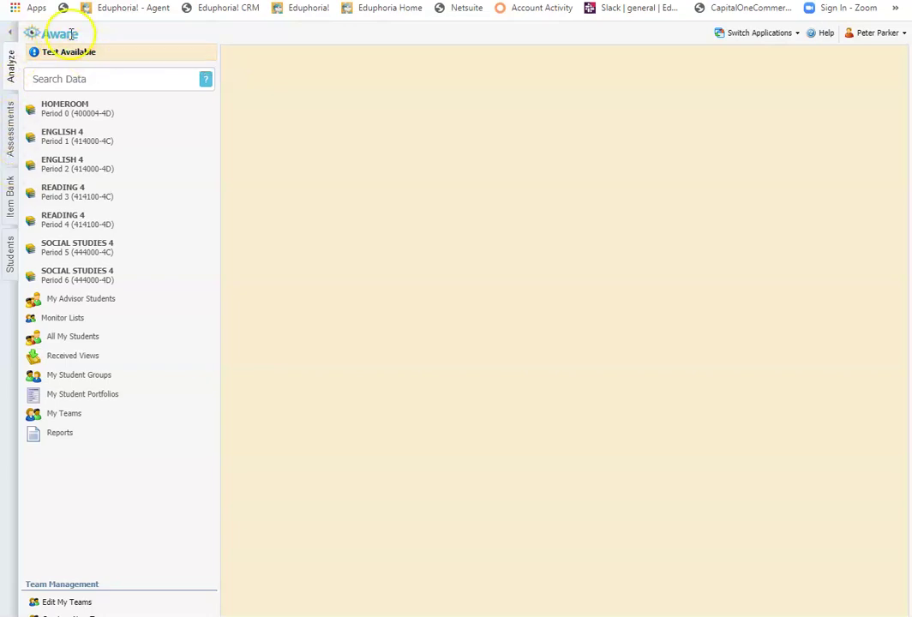
left_click(72, 60)
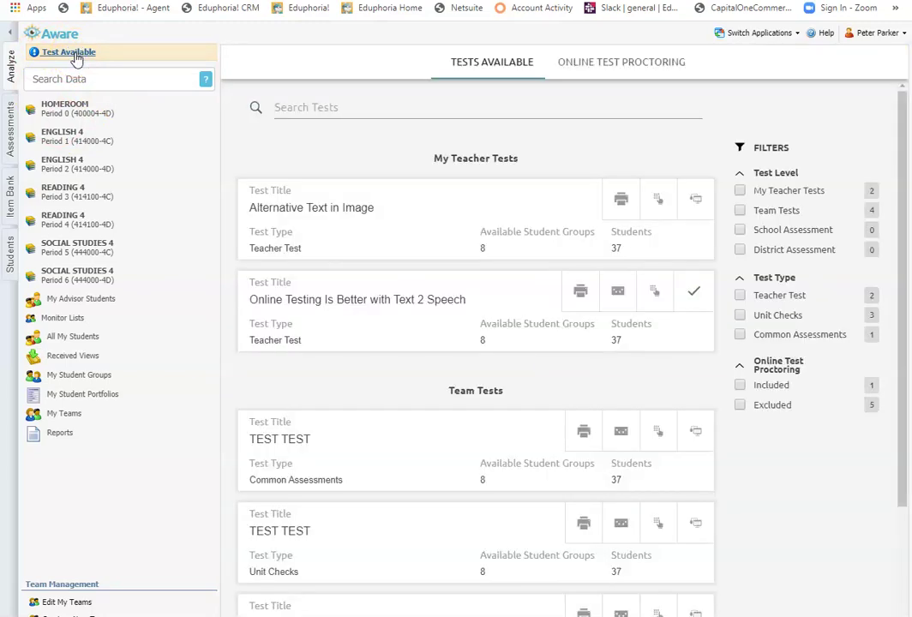
scroll(466, 467, "down", 2)
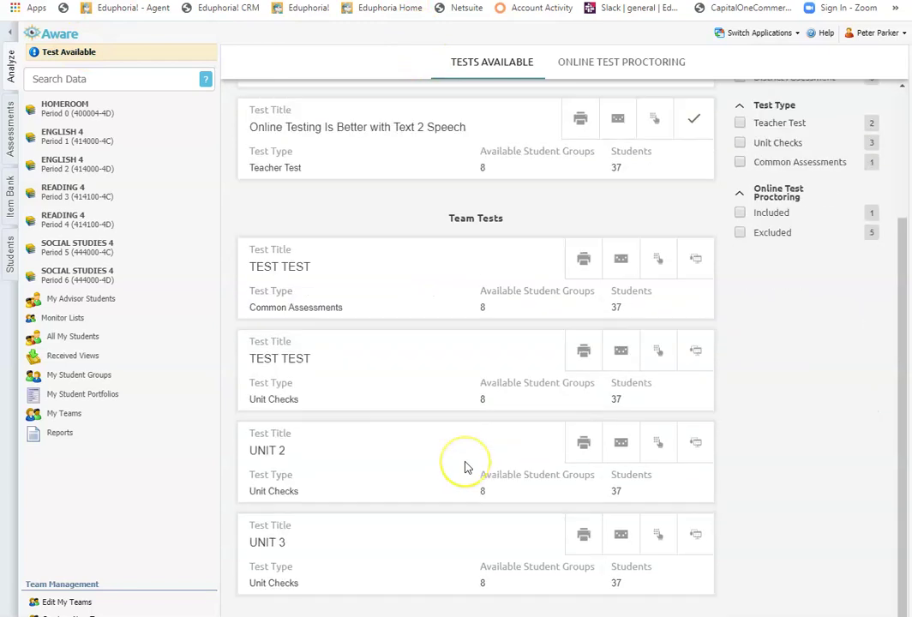
scroll(466, 468, "up", 2)
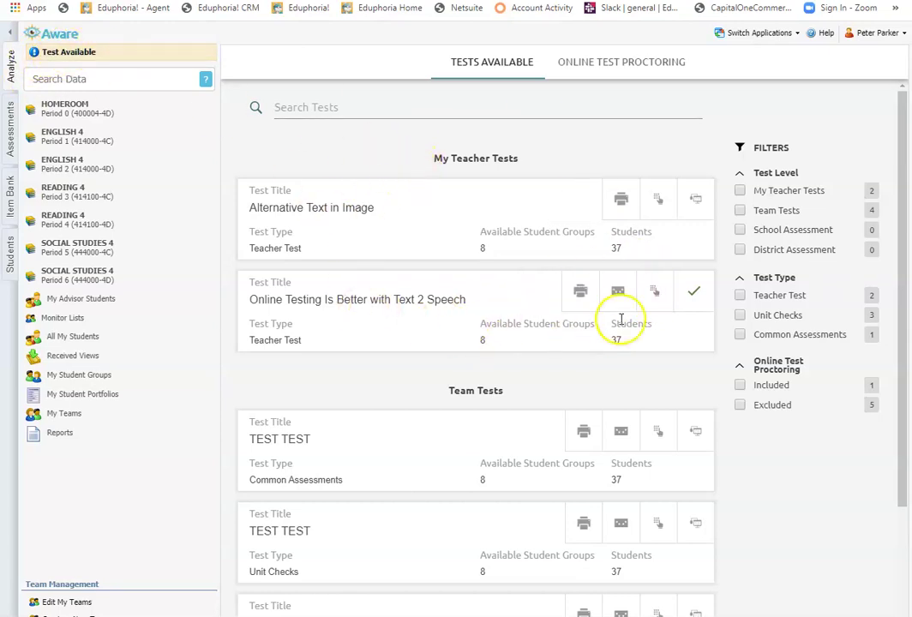
left_click(680, 294)
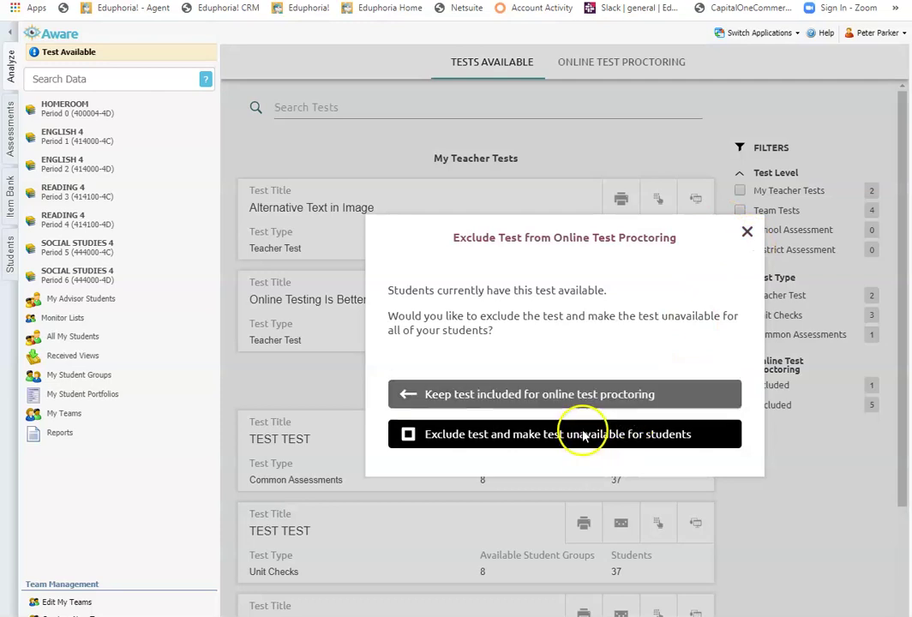
left_click(570, 434)
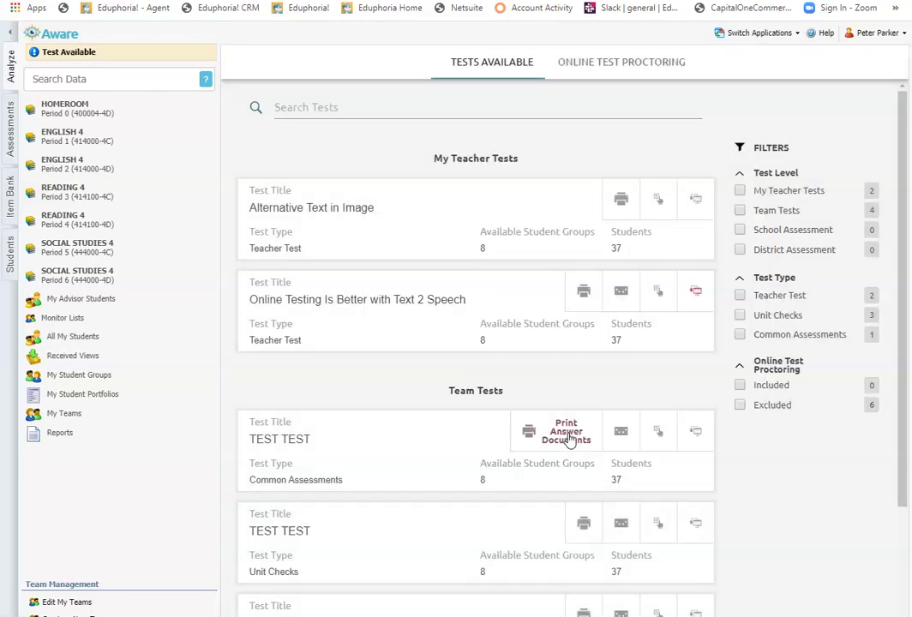
left_click(689, 297)
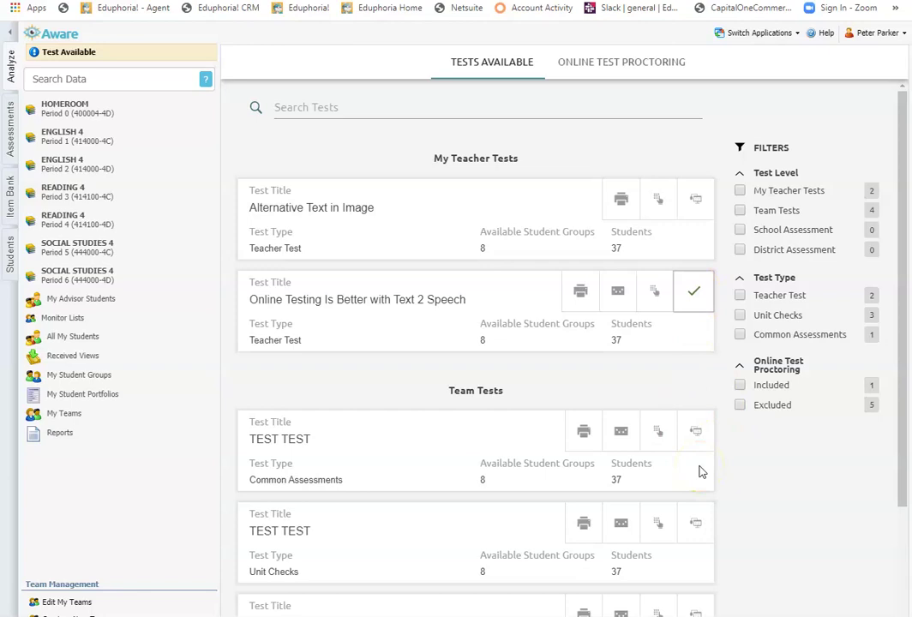
Step: Switch to Online Test Proctoring and expand ENGLISH 4 - Period 1 to show its Text 2 Speech test
left_click(648, 69)
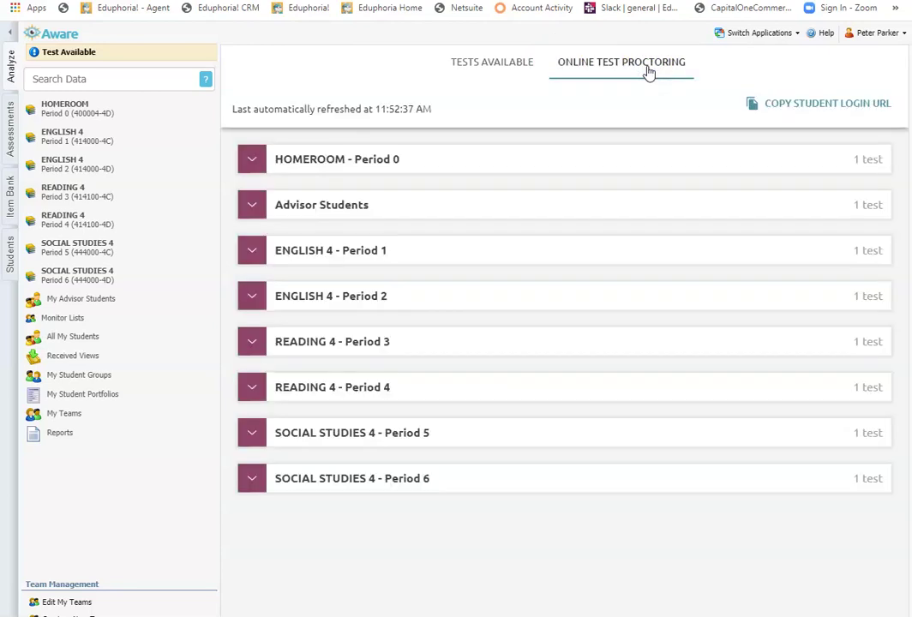
left_click(252, 255)
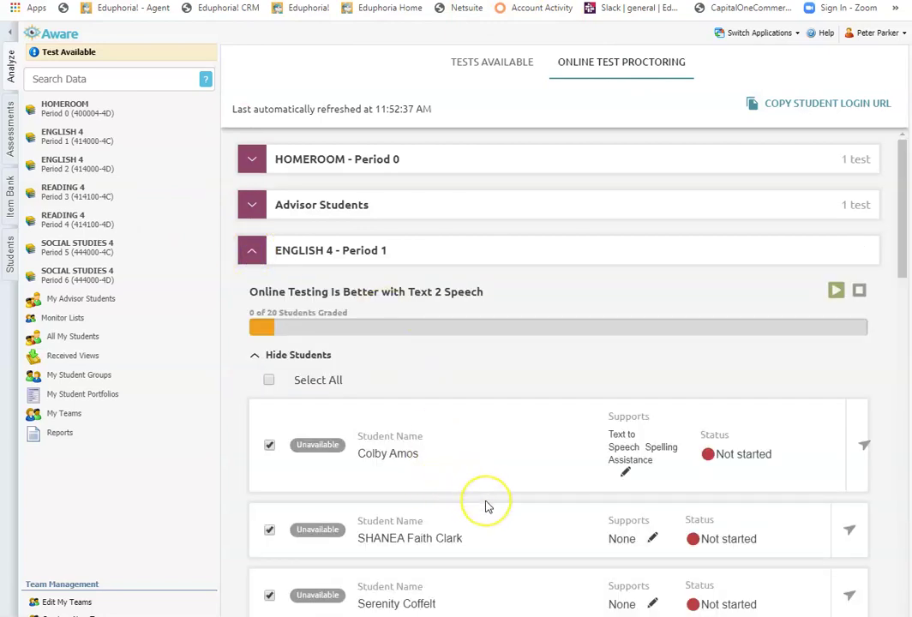
scroll(487, 506, "down", 2)
scroll(487, 506, "up", 2)
scroll(485, 507, "down", 3)
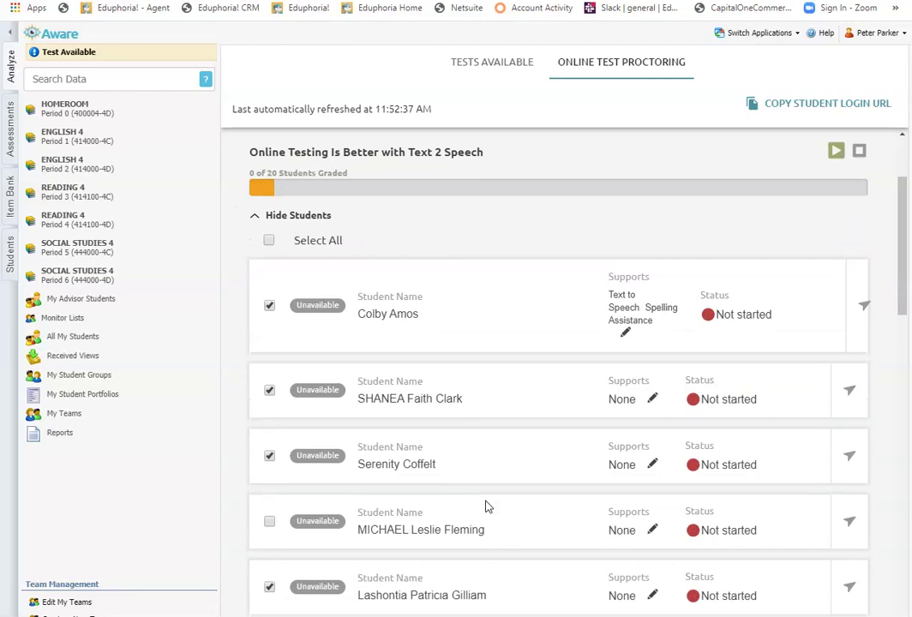
scroll(486, 507, "down", 3)
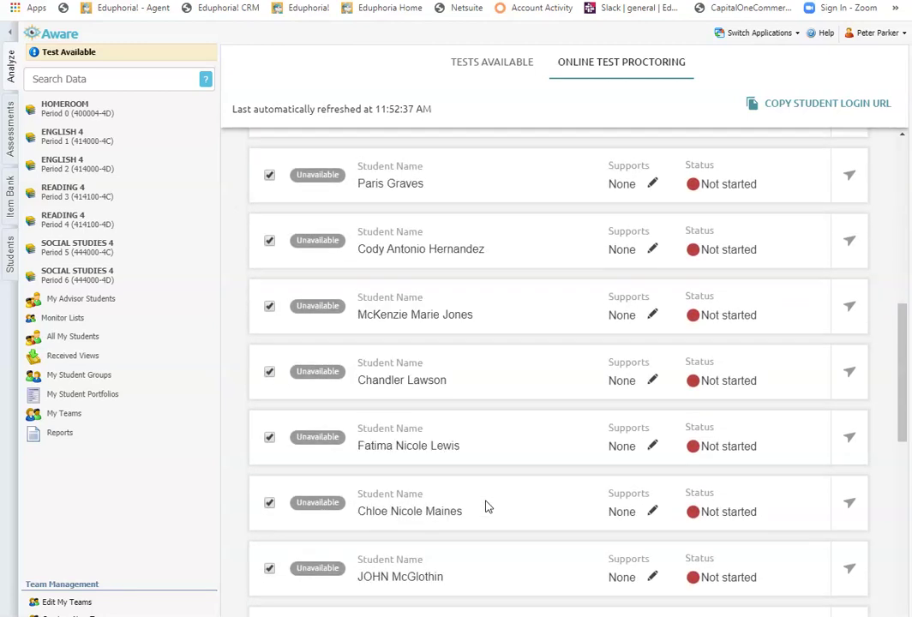
scroll(486, 507, "up", 6)
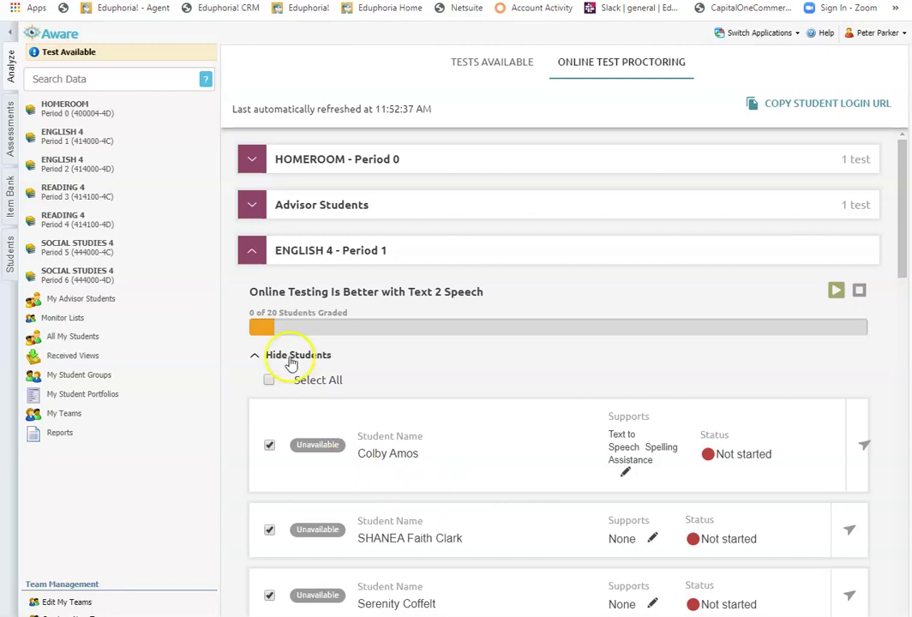
Step: Check Select All for Period 1, toggle the second student off and back on, then review the roster
left_click(269, 381)
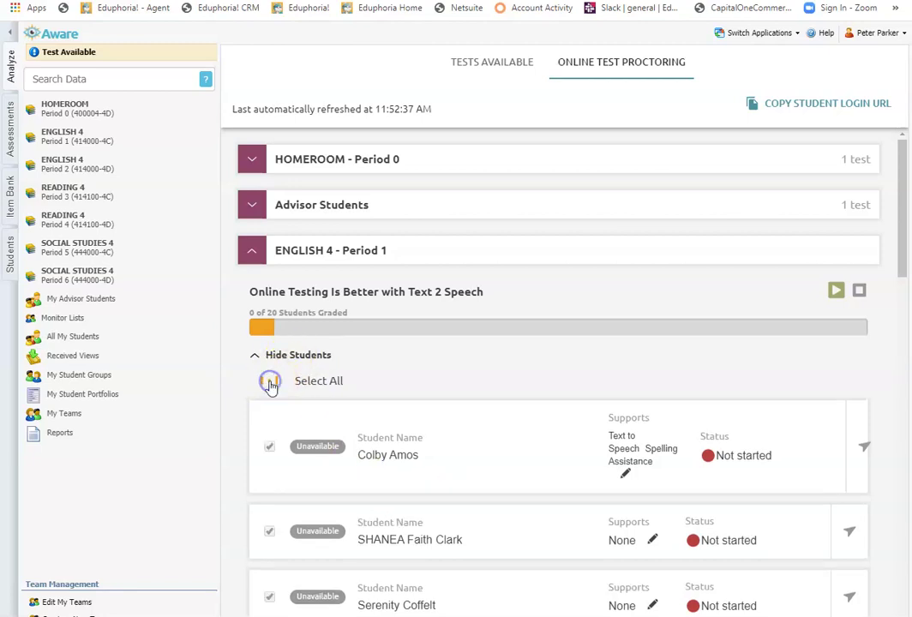
scroll(513, 509, "down", 5)
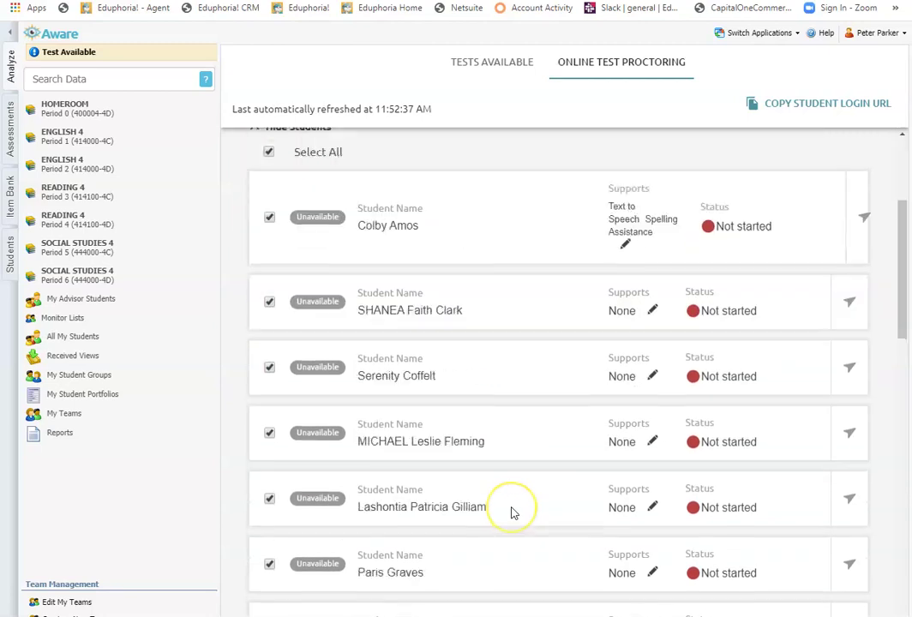
scroll(512, 513, "up", 5)
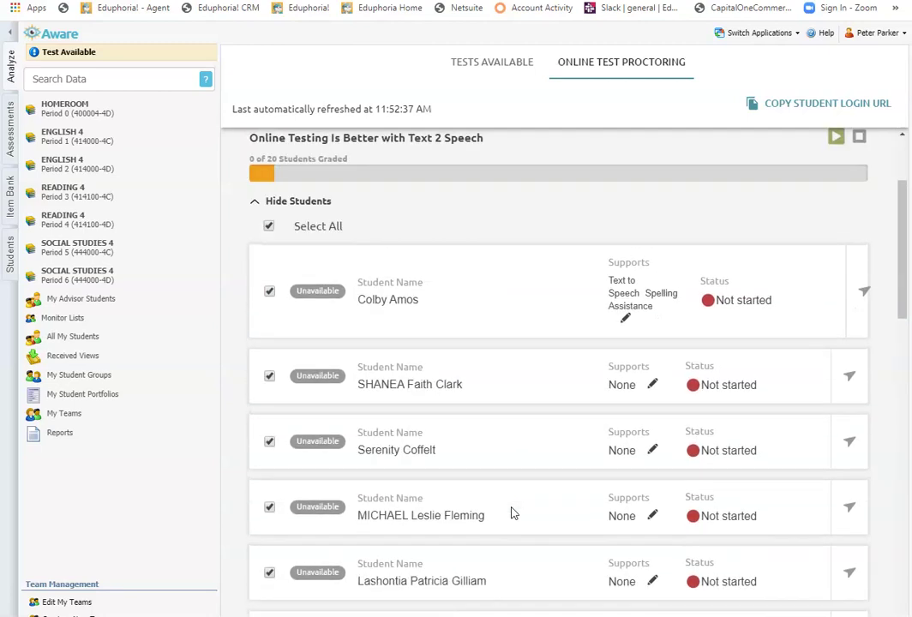
left_click(271, 377)
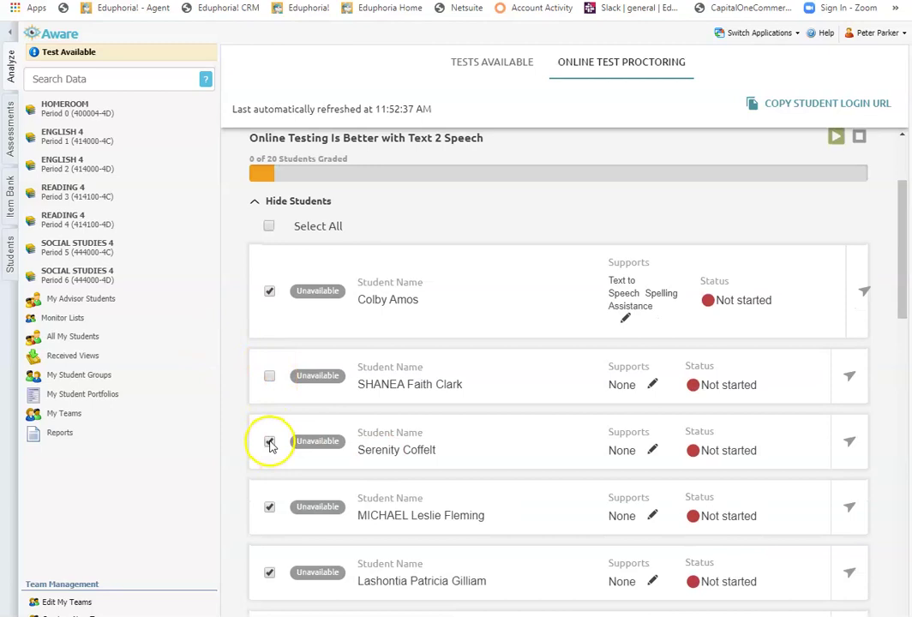
left_click(270, 377)
scroll(502, 417, "up", 3)
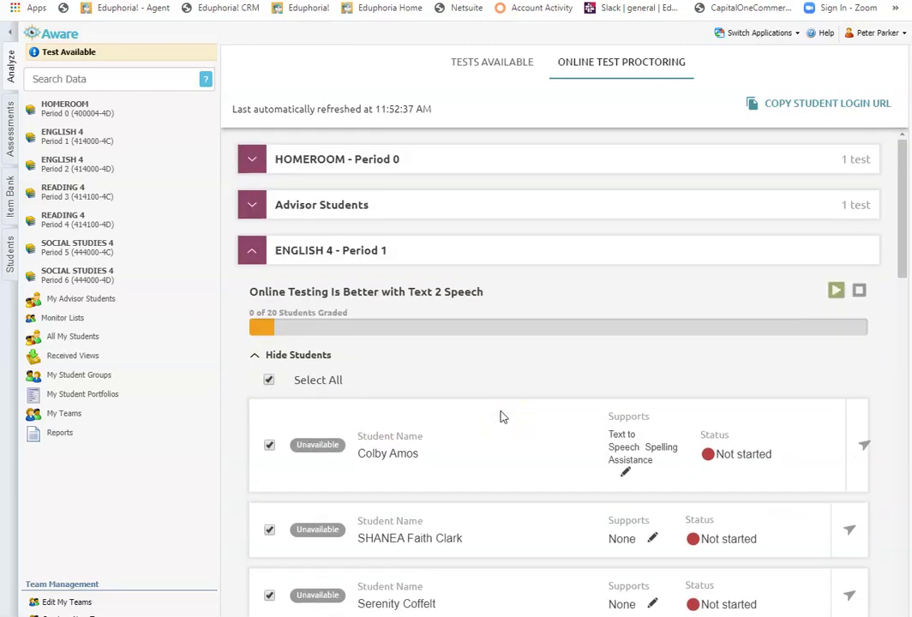
scroll(503, 417, "down", 3)
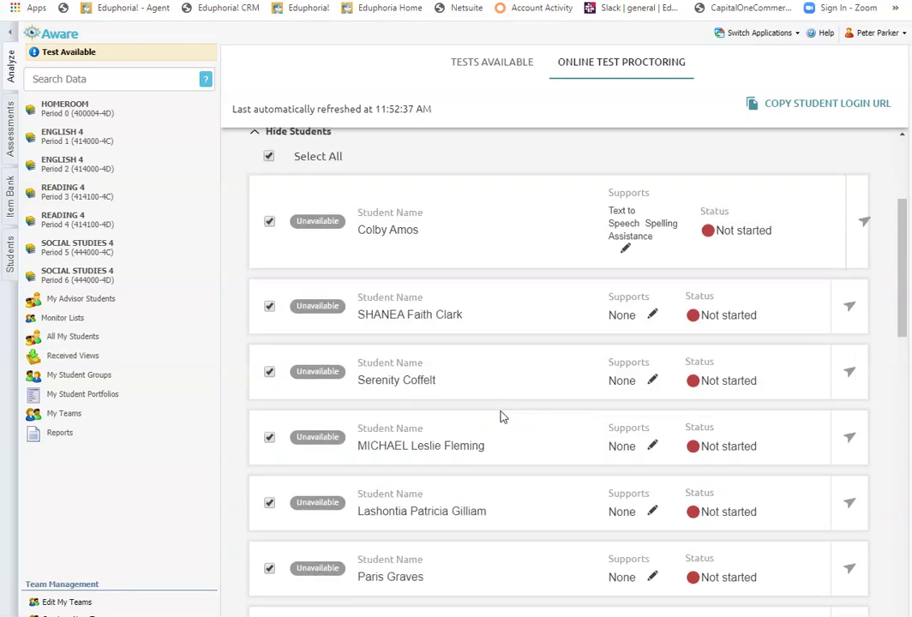
scroll(503, 417, "up", 3)
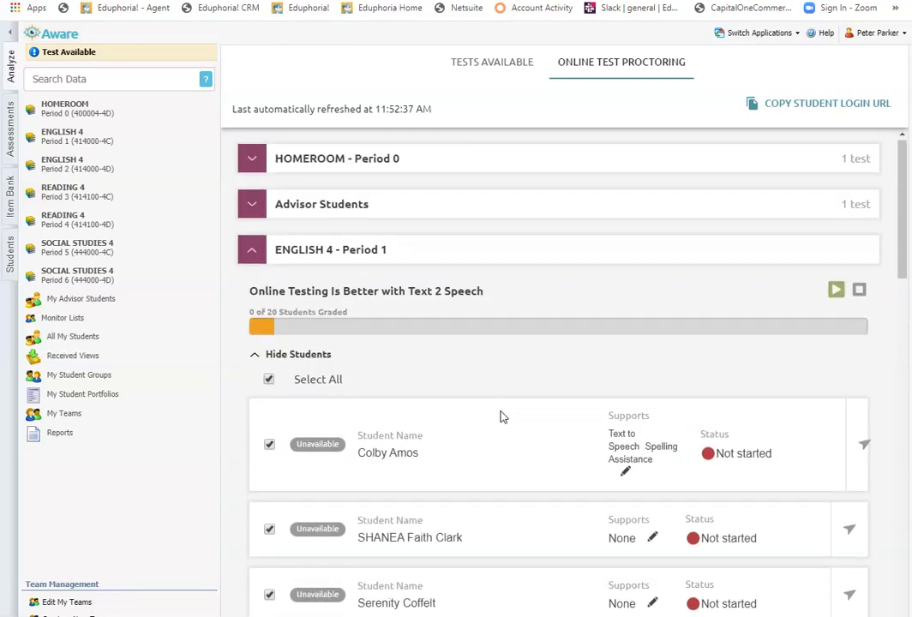
scroll(810, 581, "down", 3)
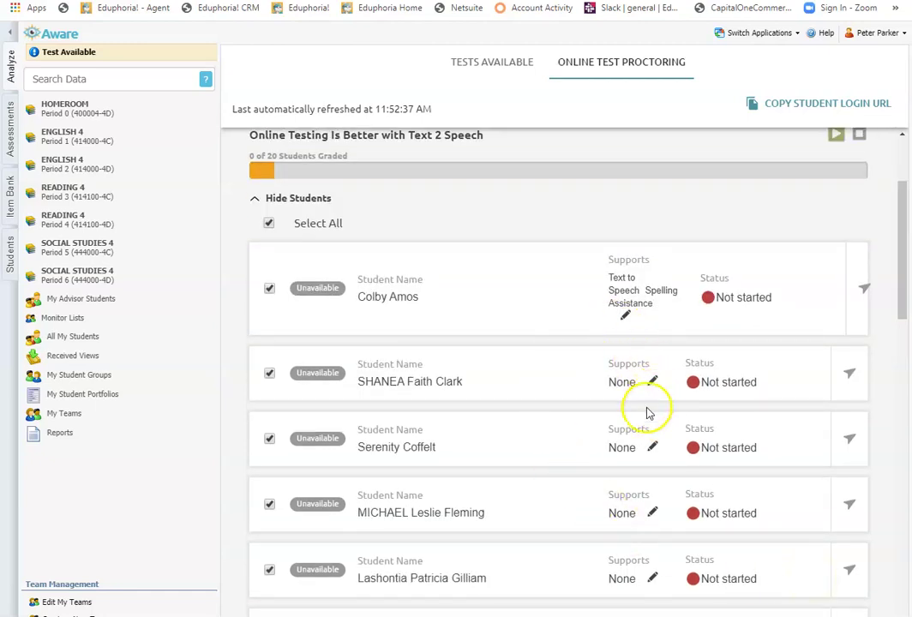
scroll(600, 511, "down", 3)
scroll(603, 513, "up", 3)
scroll(588, 493, "down", 2)
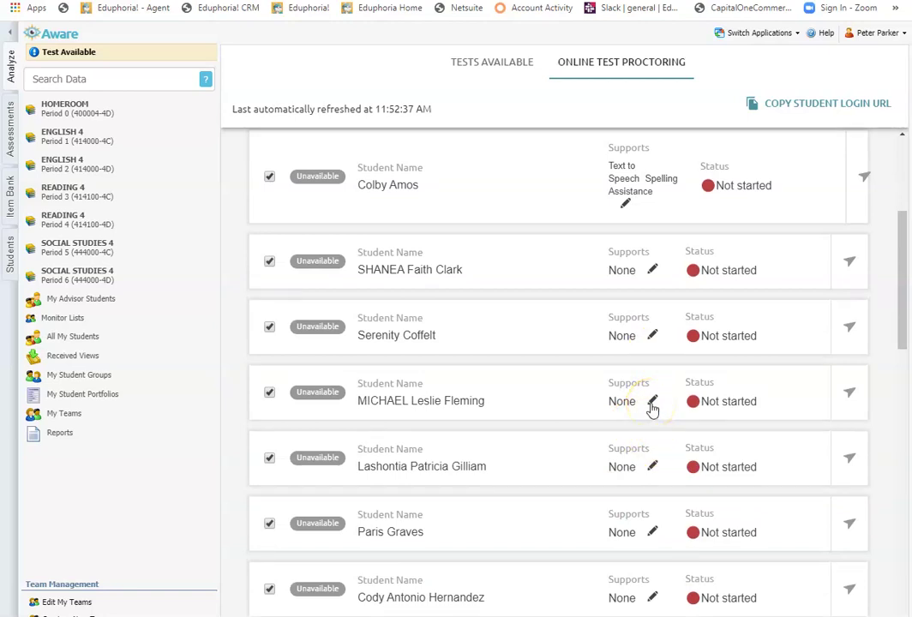
scroll(652, 378, "up", 3)
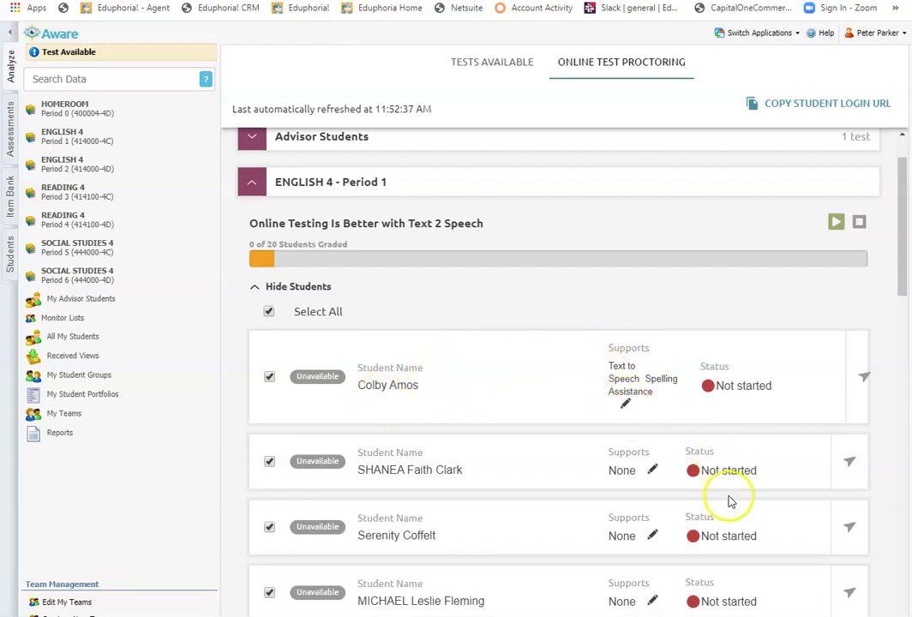
Step: Save Text to Speech and Spelling Assistance for the fourth student, then turn off the first student's Text to Speech
scroll(742, 556, "down", 2)
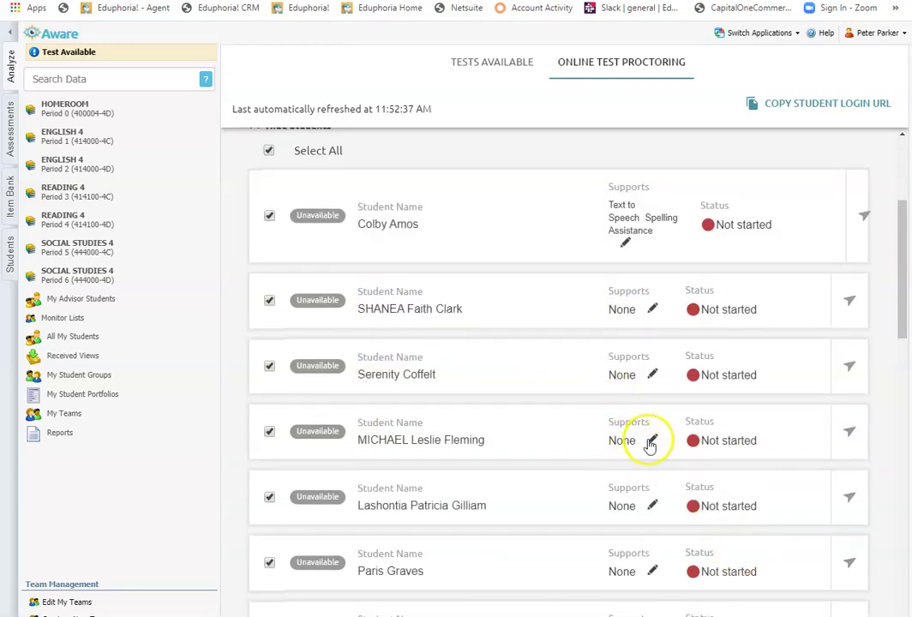
left_click(650, 441)
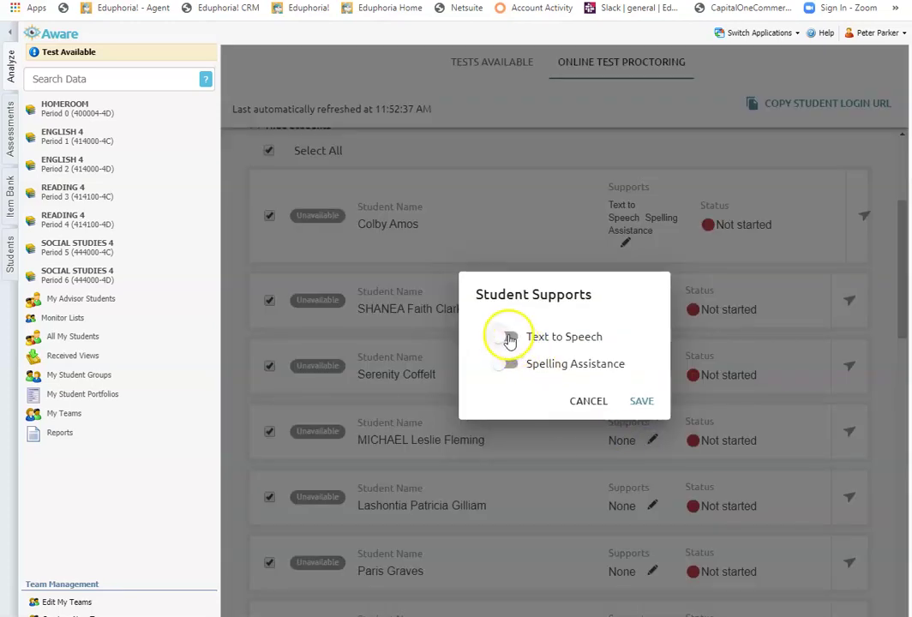
left_click(508, 337)
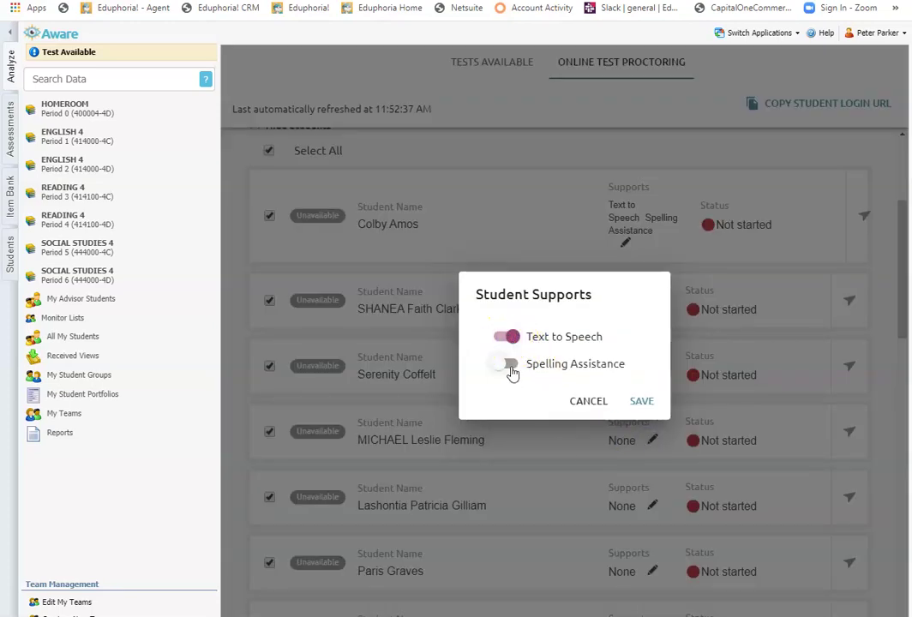
left_click(511, 368)
left_click(643, 401)
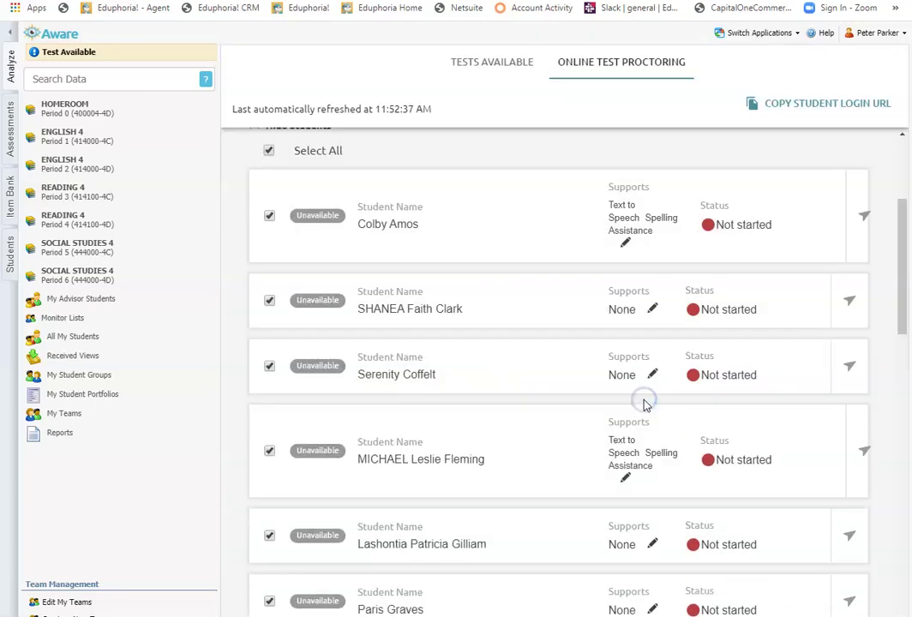
left_click(626, 242)
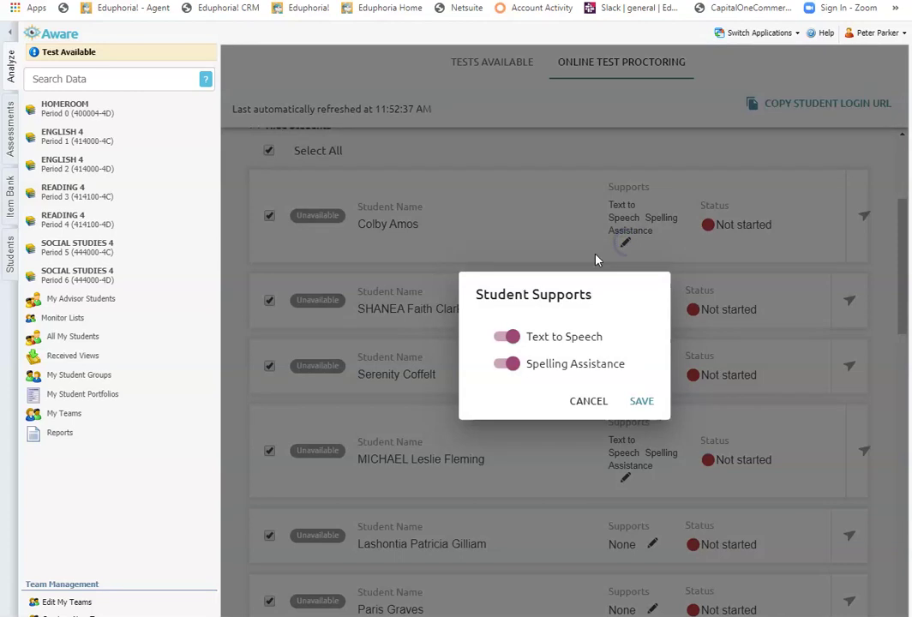
left_click(512, 338)
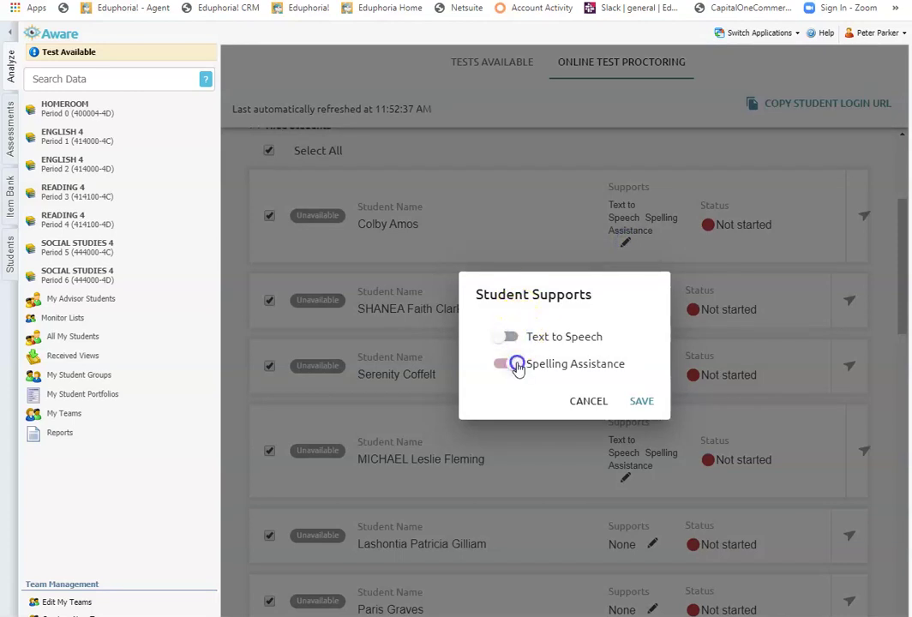
Step: Switch off the first student's Spelling Assistance and save so their supports read None
left_click(513, 364)
left_click(643, 402)
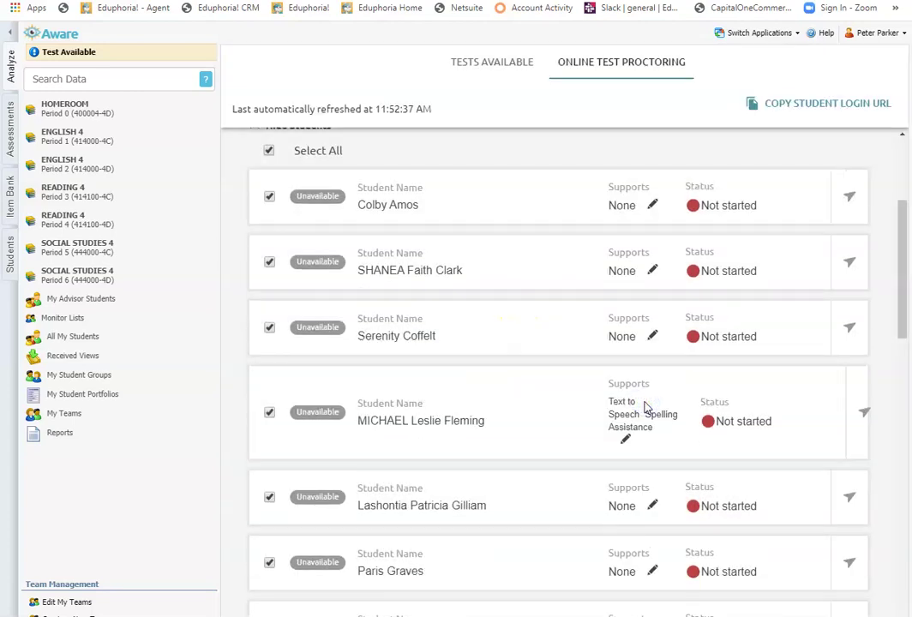
scroll(606, 327, "up", 3)
scroll(606, 327, "up", 2)
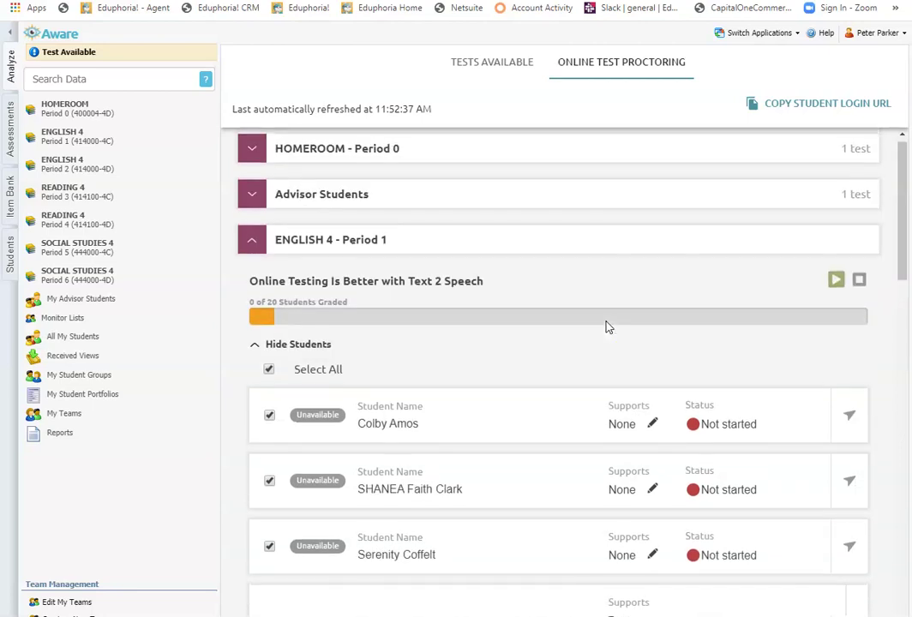
scroll(607, 327, "down", 3)
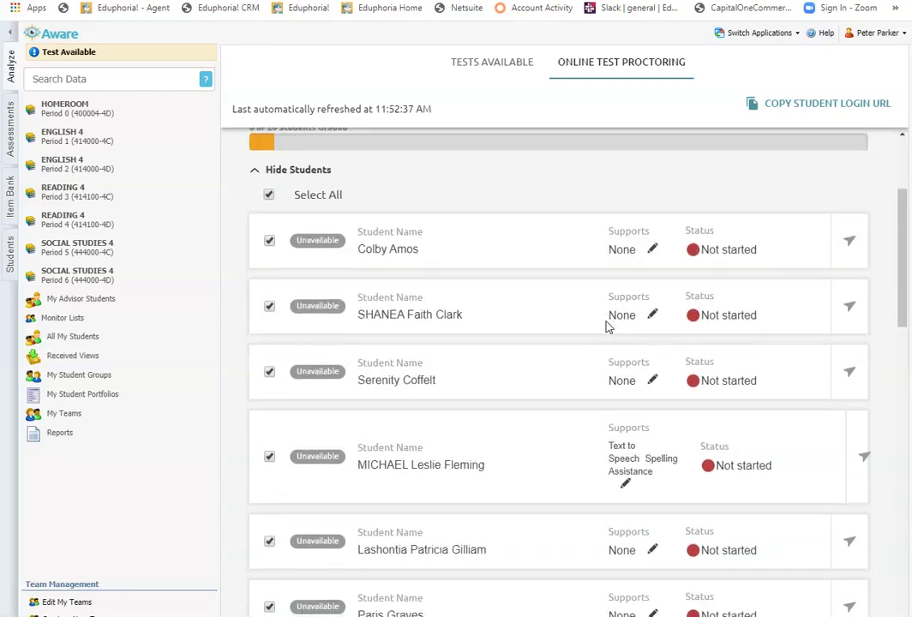
scroll(606, 327, "up", 1)
scroll(604, 324, "down", 2)
scroll(605, 322, "up", 1)
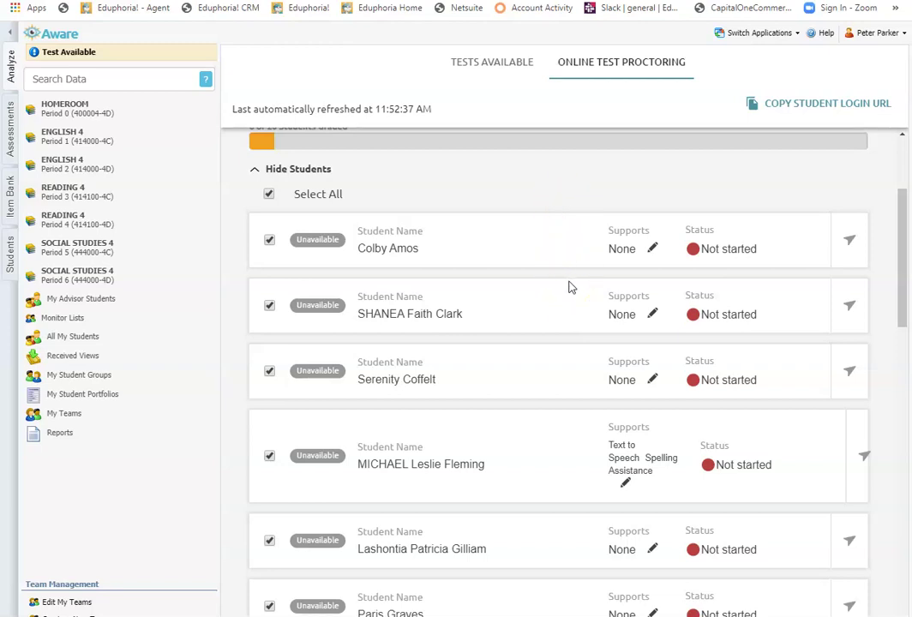
scroll(692, 306, "up", 1)
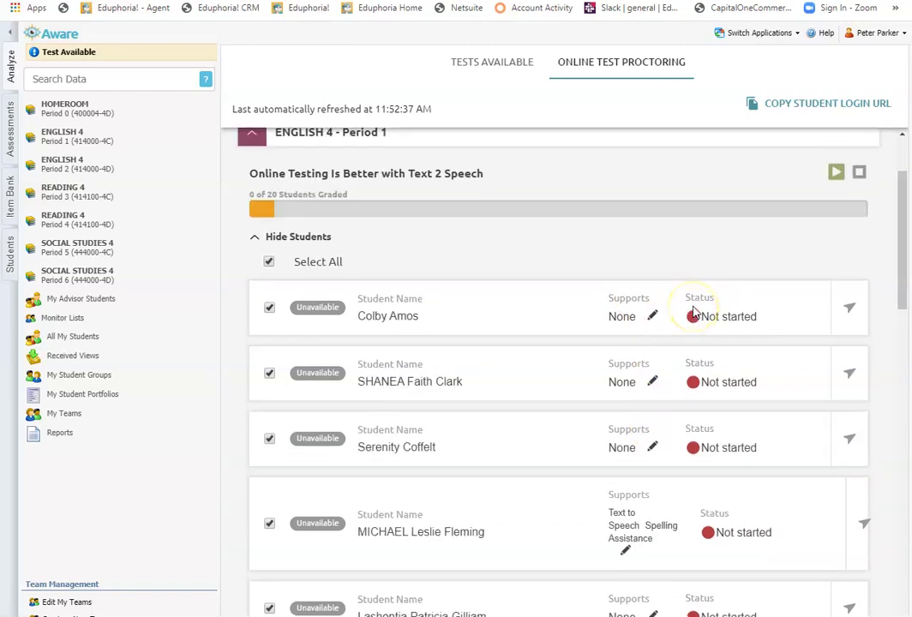
scroll(694, 311, "down", 1)
scroll(694, 312, "up", 1)
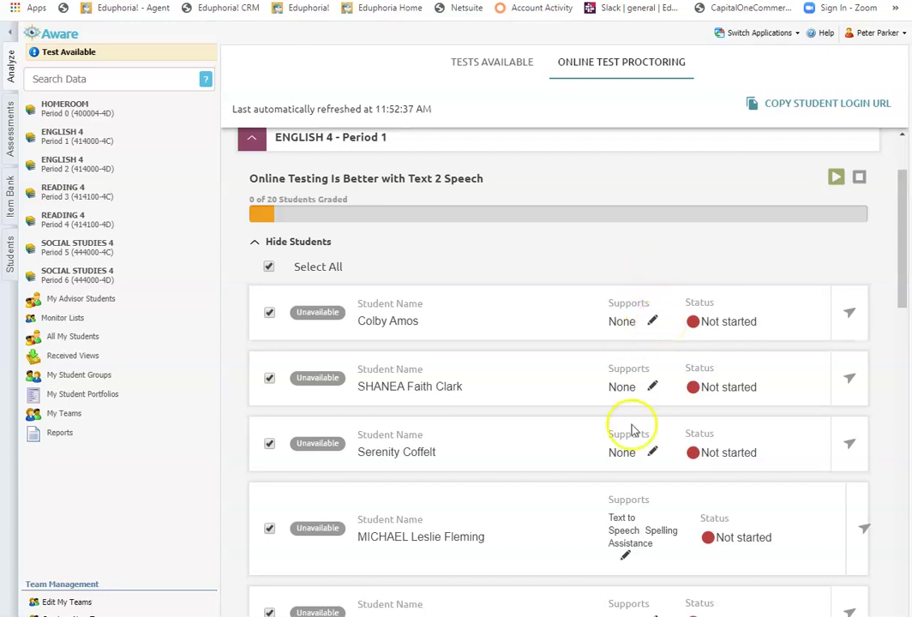
scroll(630, 478, "up", 2)
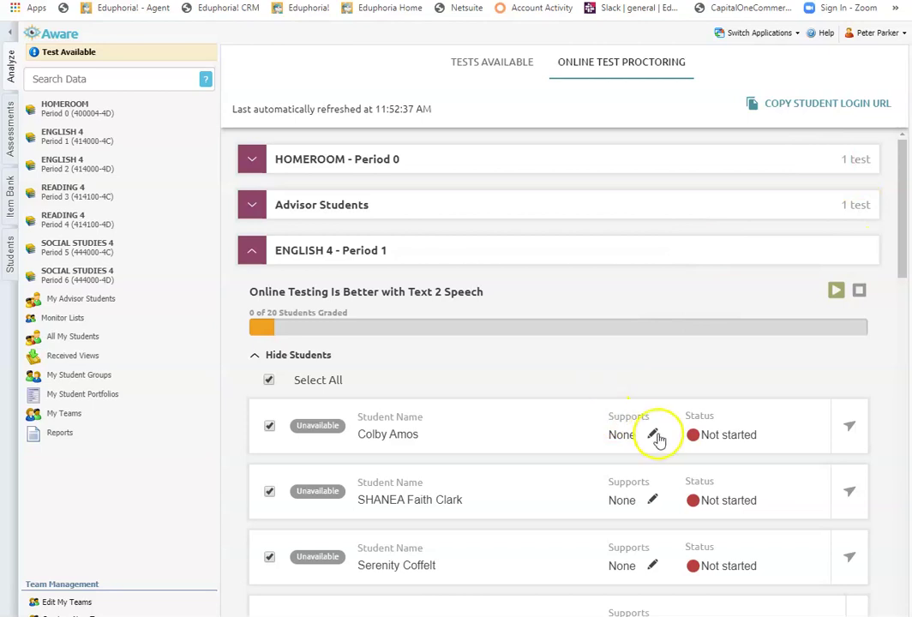
Step: Confirm the first student's supports as None and start the Text 2 Speech test for Period 1
left_click(652, 437)
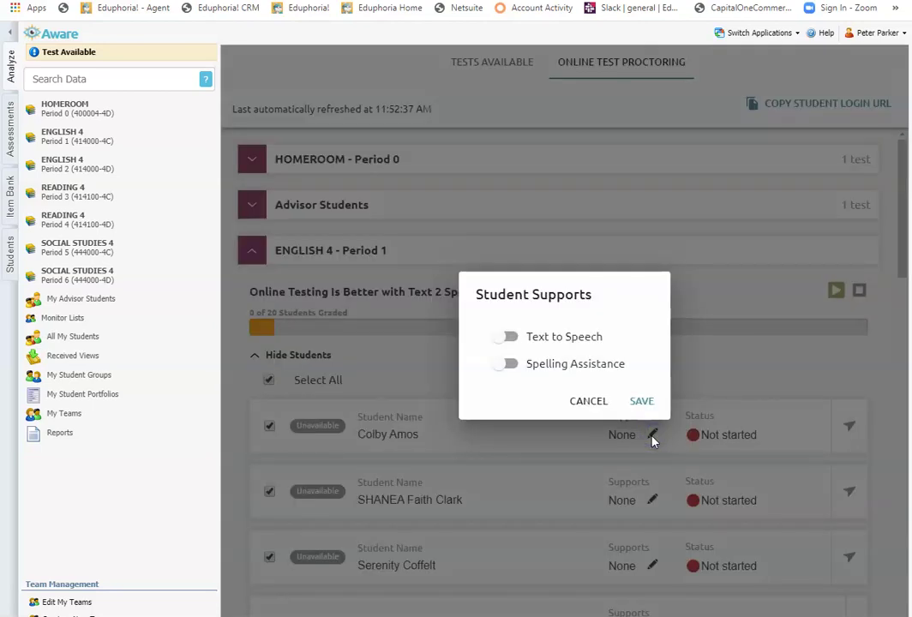
left_click(641, 400)
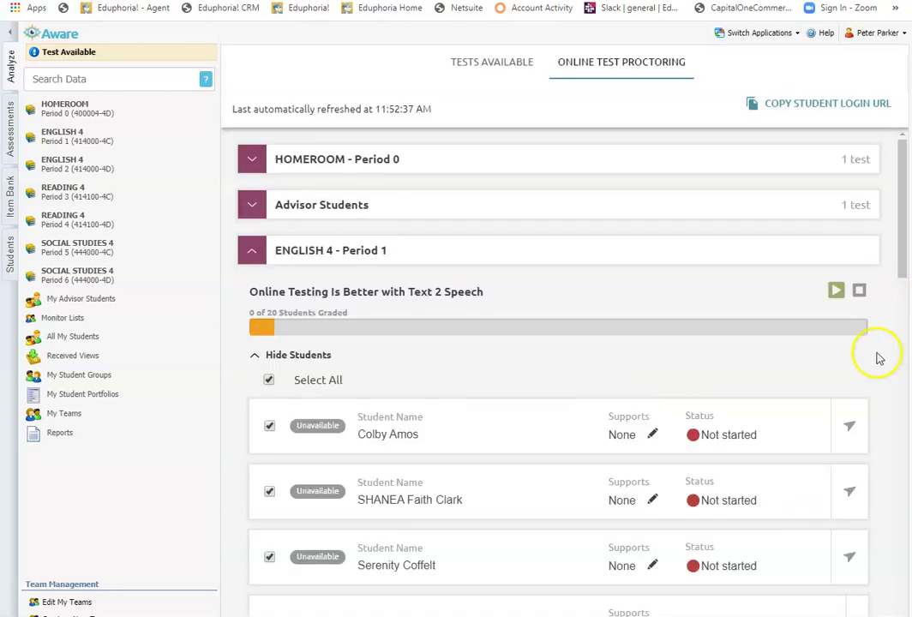
left_click(837, 293)
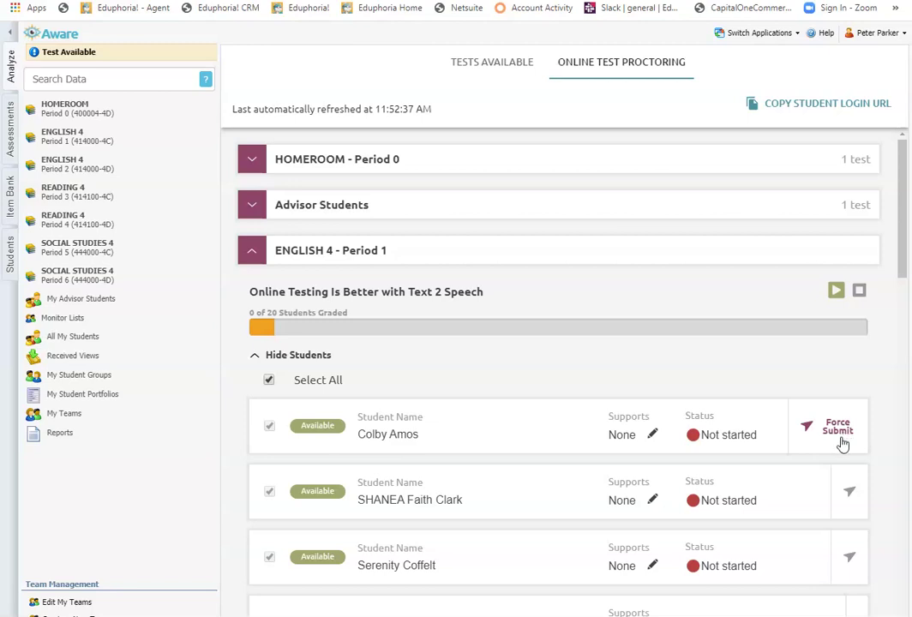
Step: Force-submit the first student's Text 2 Speech test
left_click(837, 444)
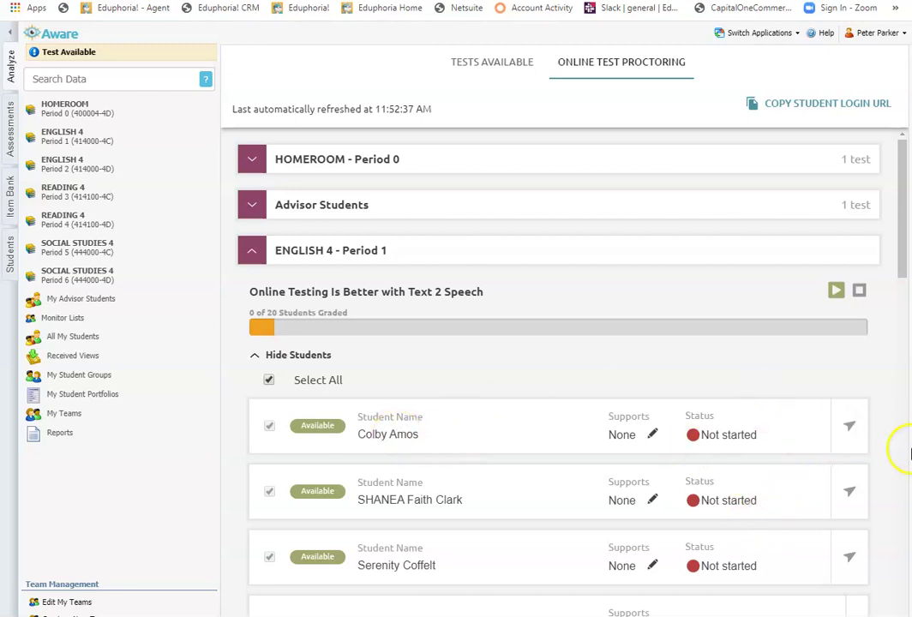
mouse_move(846, 441)
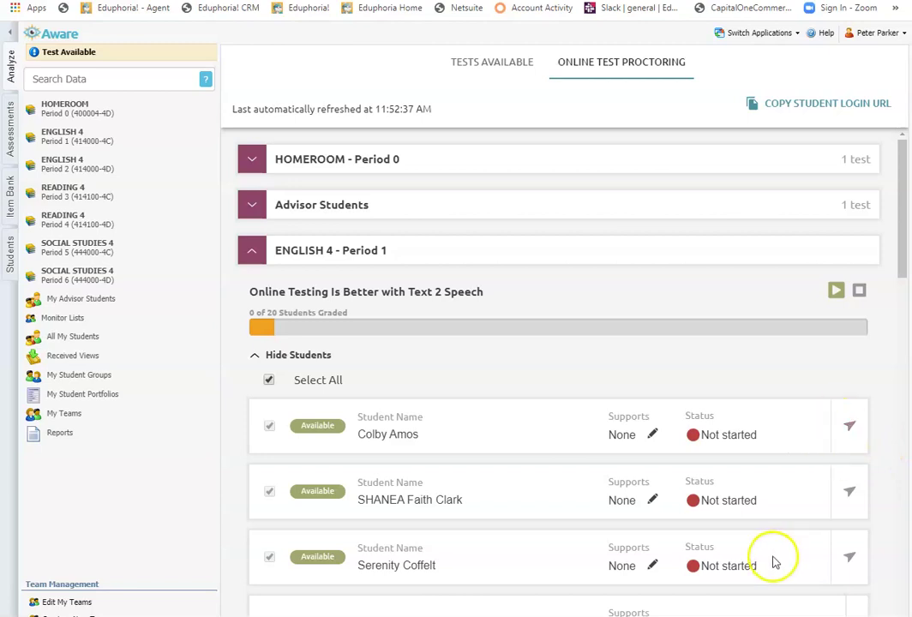
left_click(847, 439)
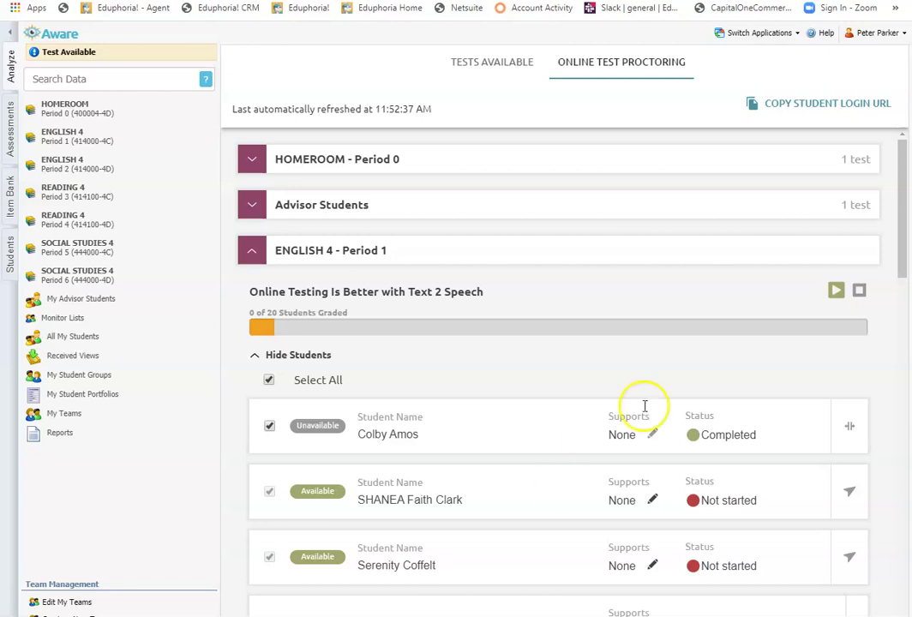
Step: Reopen the first student's submitted test so it is Available and Not started again
left_click(844, 429)
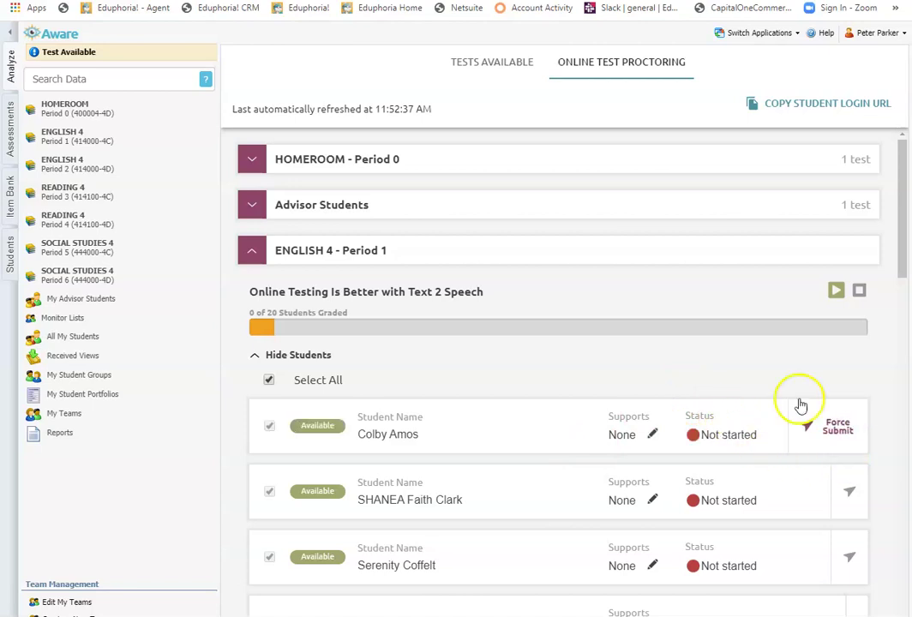
scroll(554, 538, "down", 3)
scroll(552, 540, "up", 2)
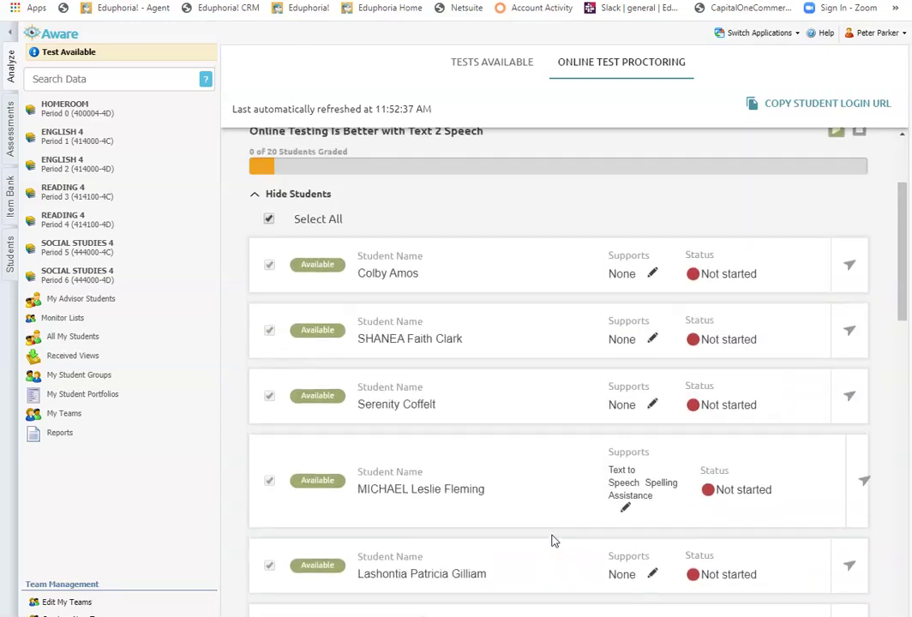
scroll(678, 485, "down", 1)
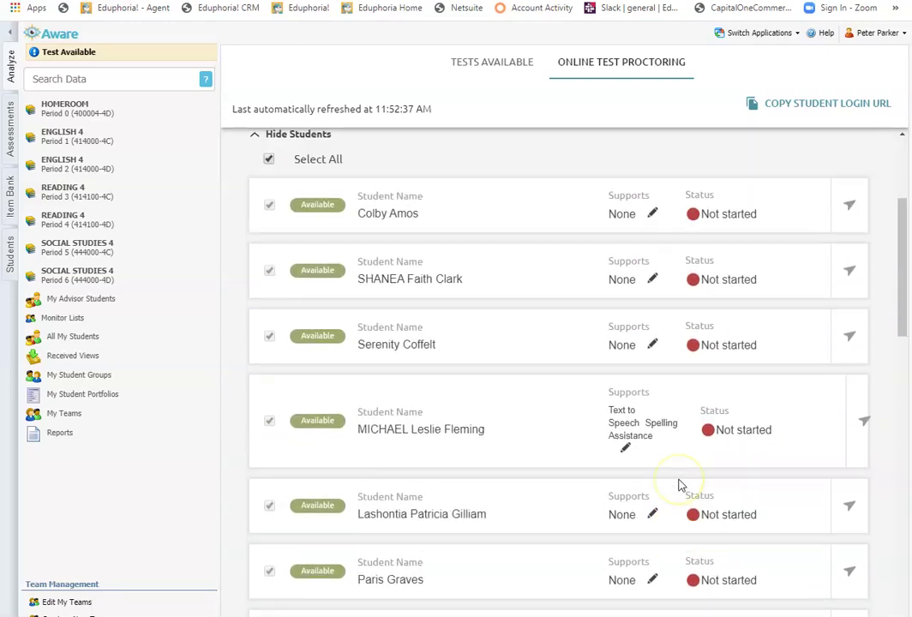
scroll(678, 485, "up", 2)
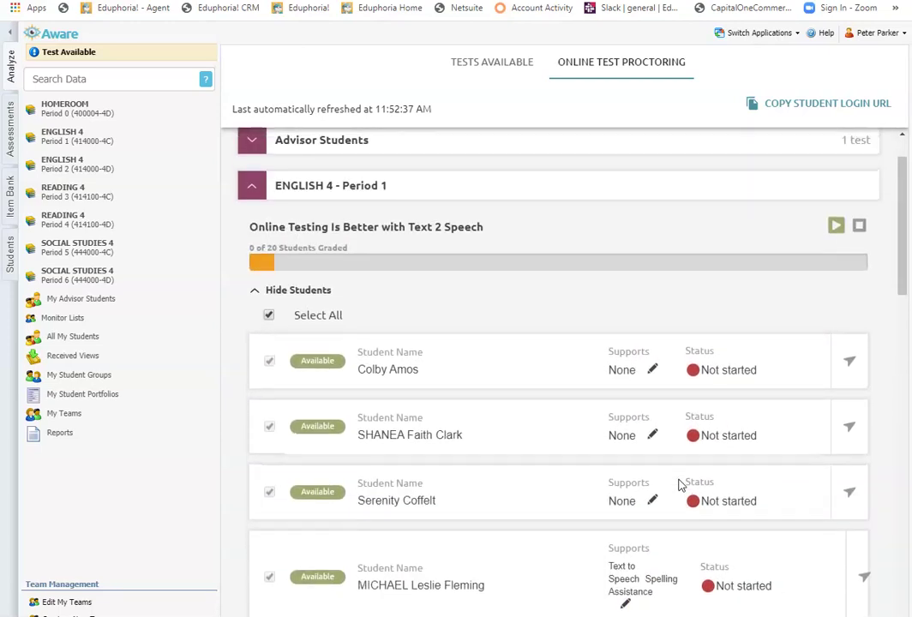
scroll(678, 485, "up", 1)
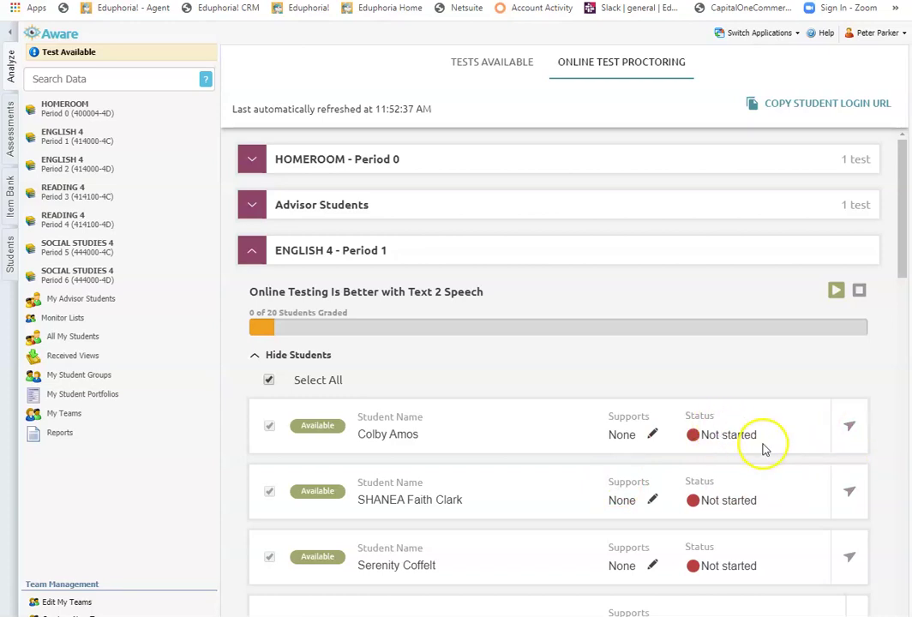
Step: Force-submit the first student's test again, leaving them Completed and Unavailable while others stay Available
left_click(845, 429)
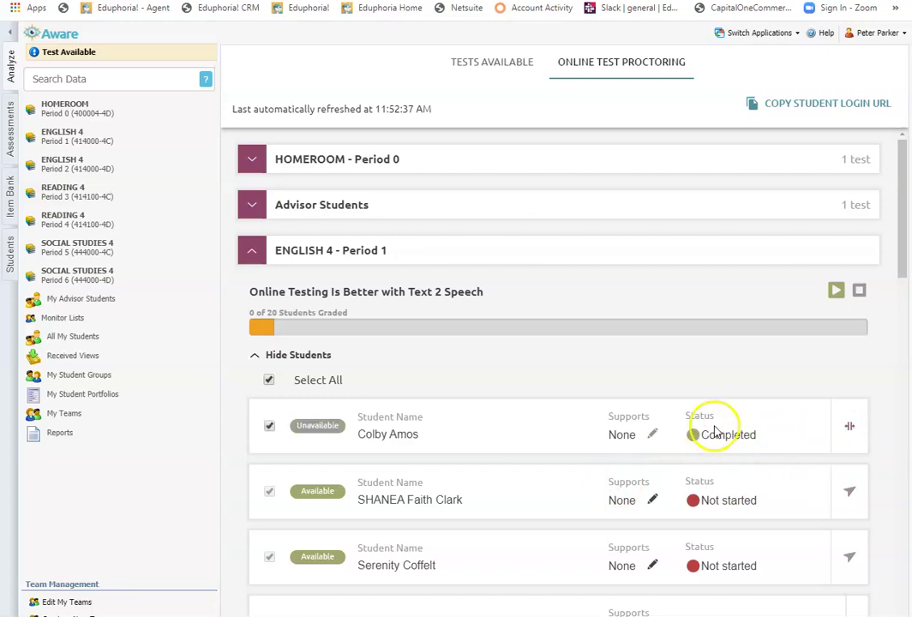
scroll(711, 523, "down", 9)
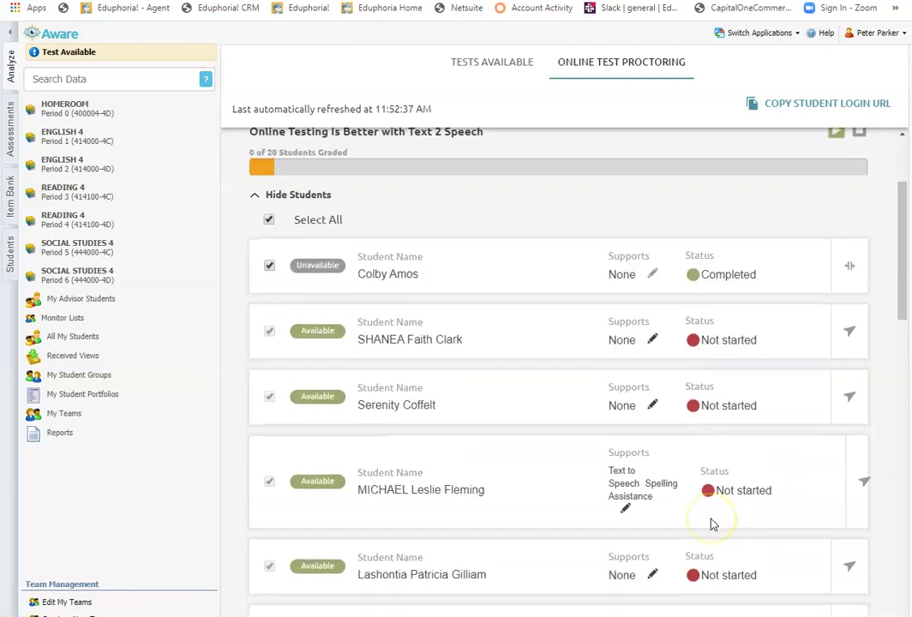
scroll(711, 520, "down", 3)
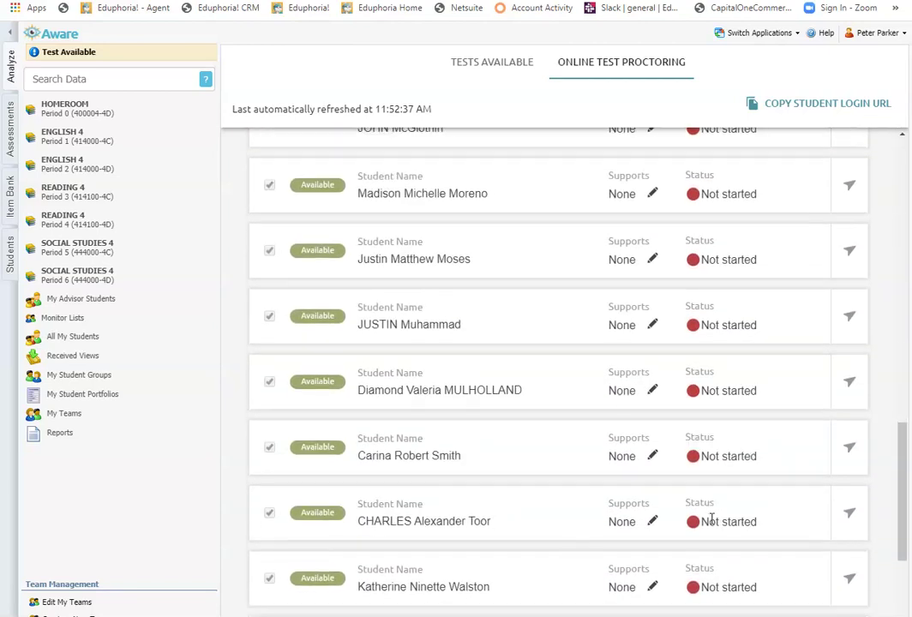
scroll(710, 519, "up", 12)
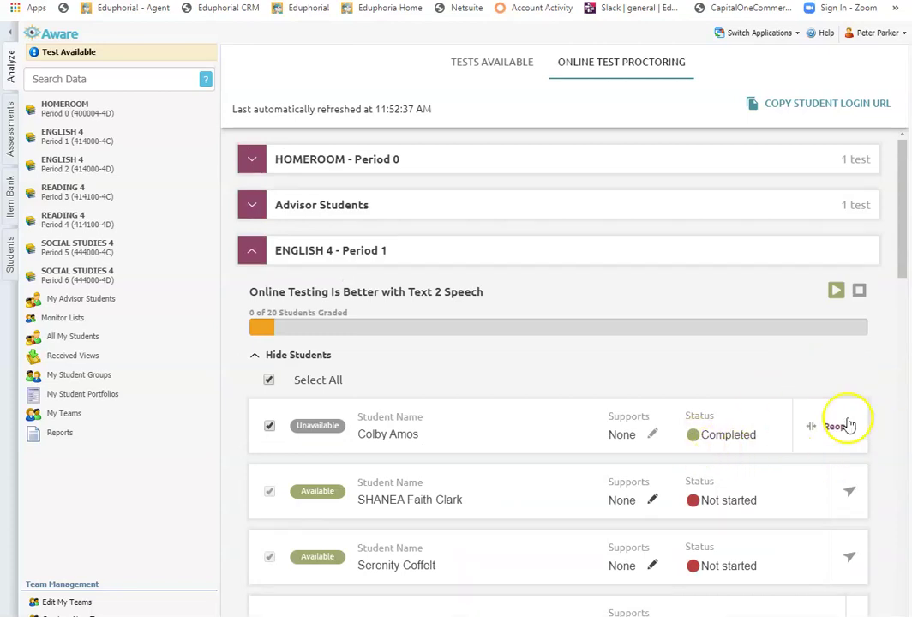
scroll(452, 541, "down", 3)
scroll(453, 542, "up", 3)
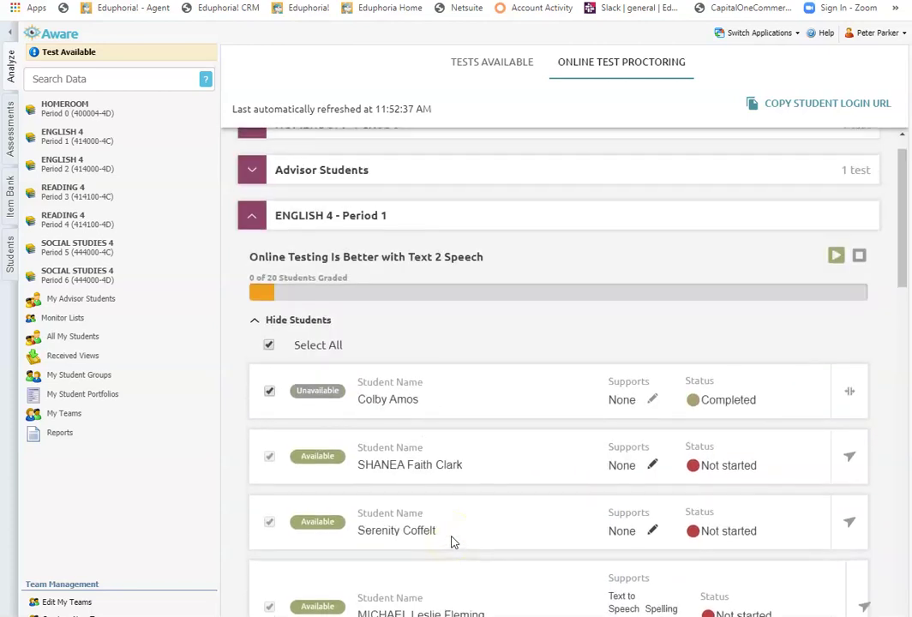
scroll(453, 542, "down", 3)
scroll(453, 542, "up", 3)
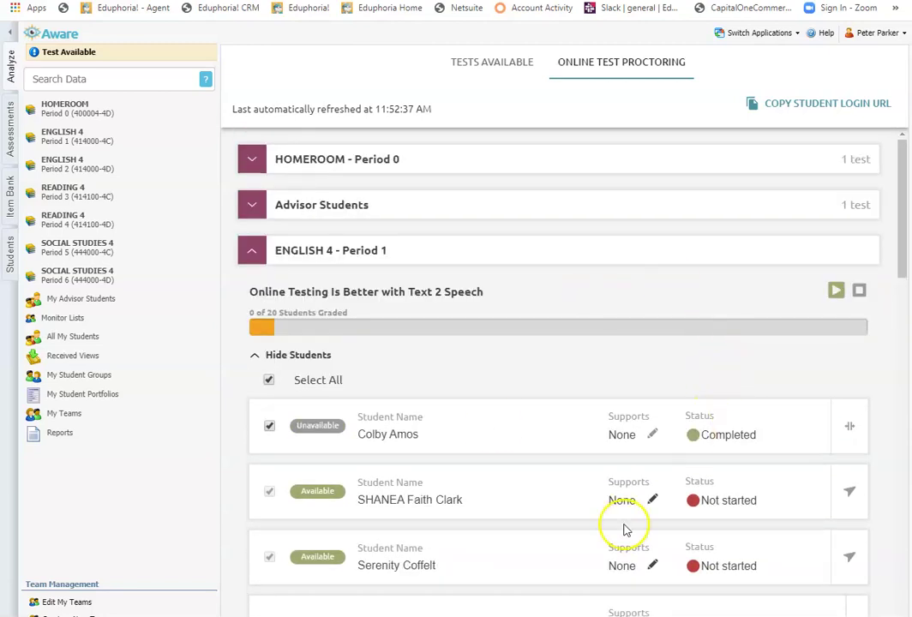
scroll(629, 526, "down", 1)
scroll(625, 530, "up", 1)
Step: Stop the Period 1 test, restart it, then stop it again so every student is Unavailable
left_click(860, 293)
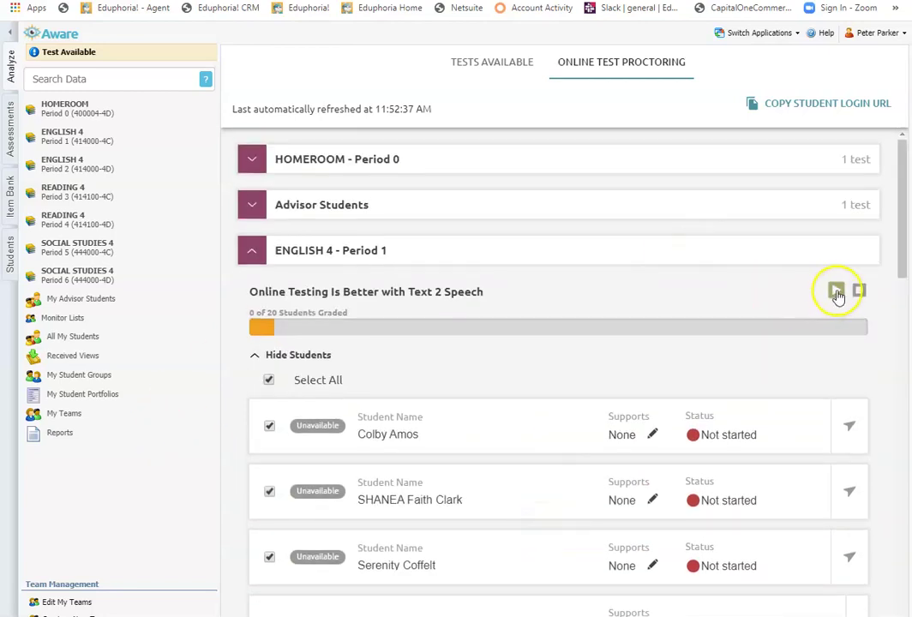
left_click(838, 294)
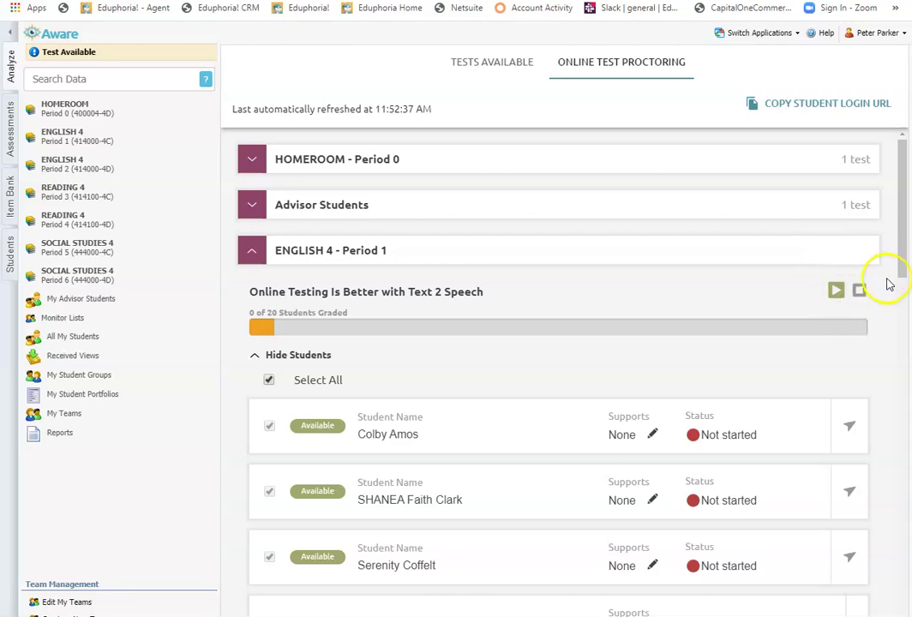
left_click(861, 292)
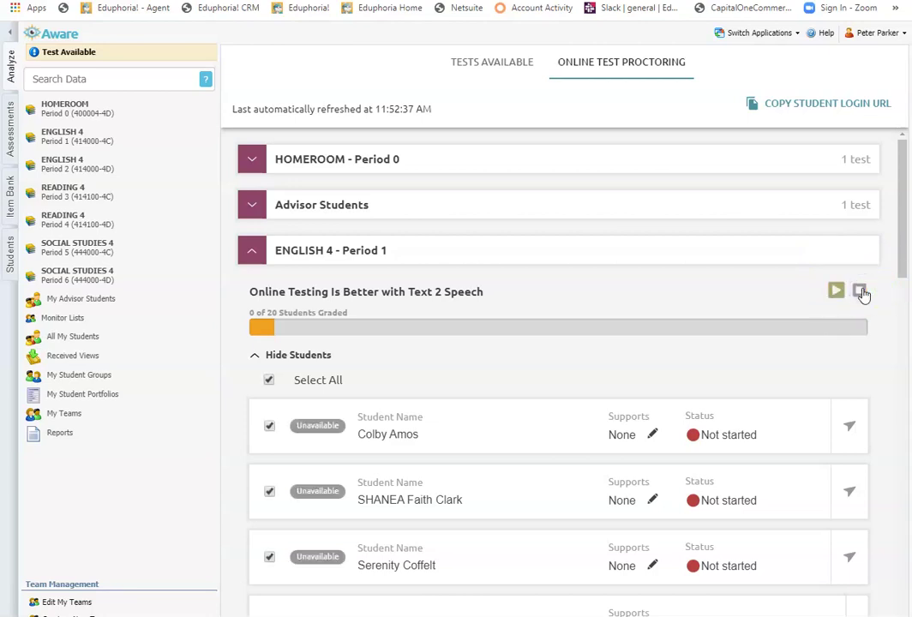